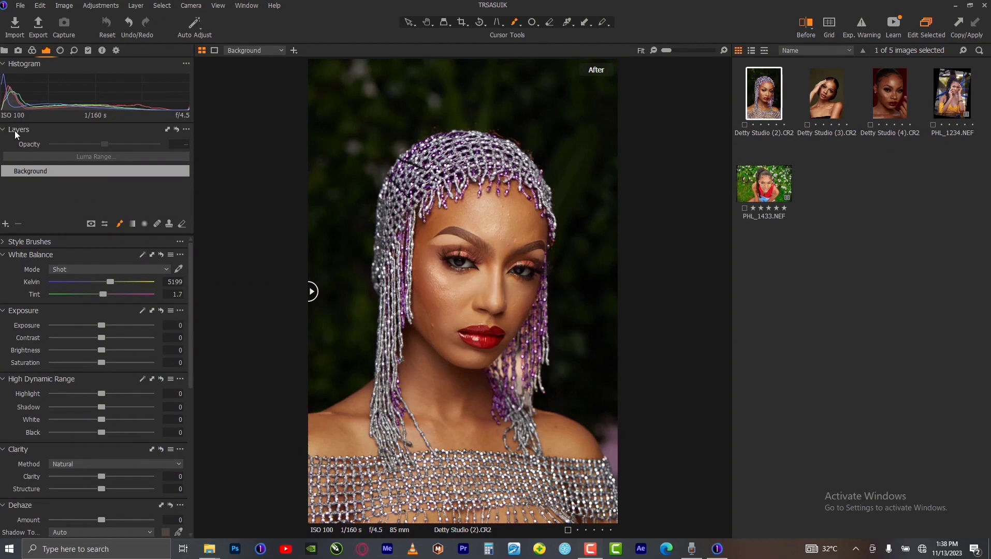
# Browse the color and exposure tools and the workspace options, leaving everything unchanged
pyautogui.click(32, 51)
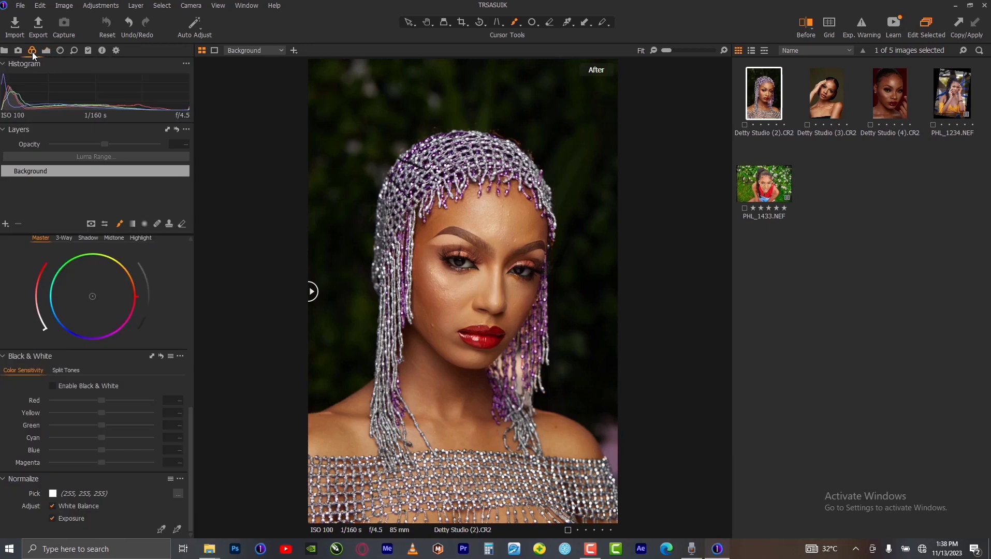
pyautogui.click(46, 52)
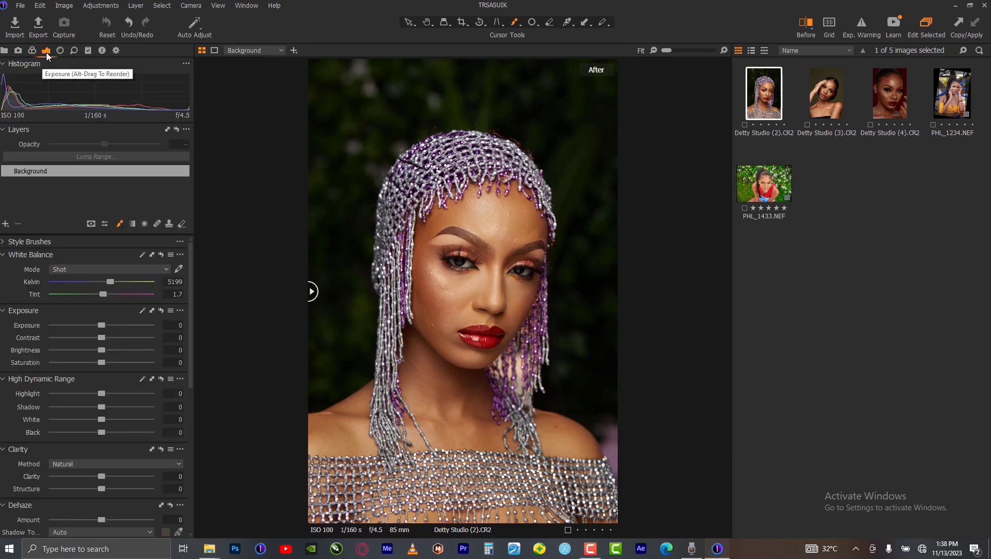
pyautogui.click(246, 6)
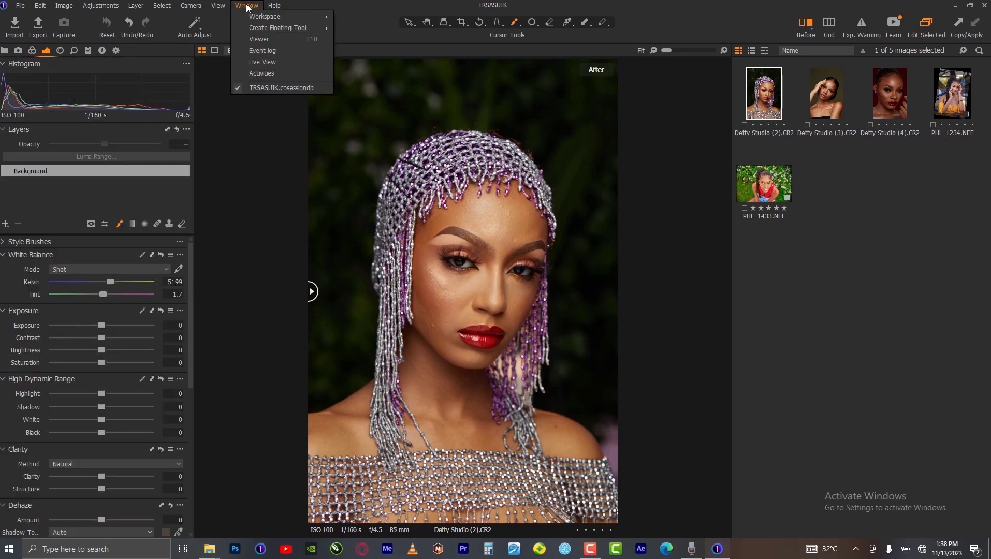
pyautogui.moveTo(258, 19)
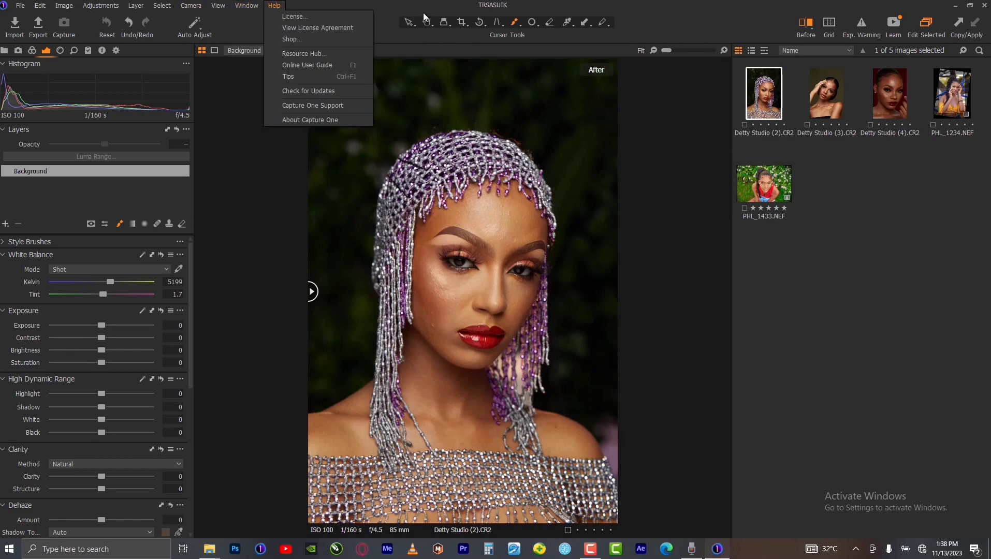
pyautogui.click(696, 4)
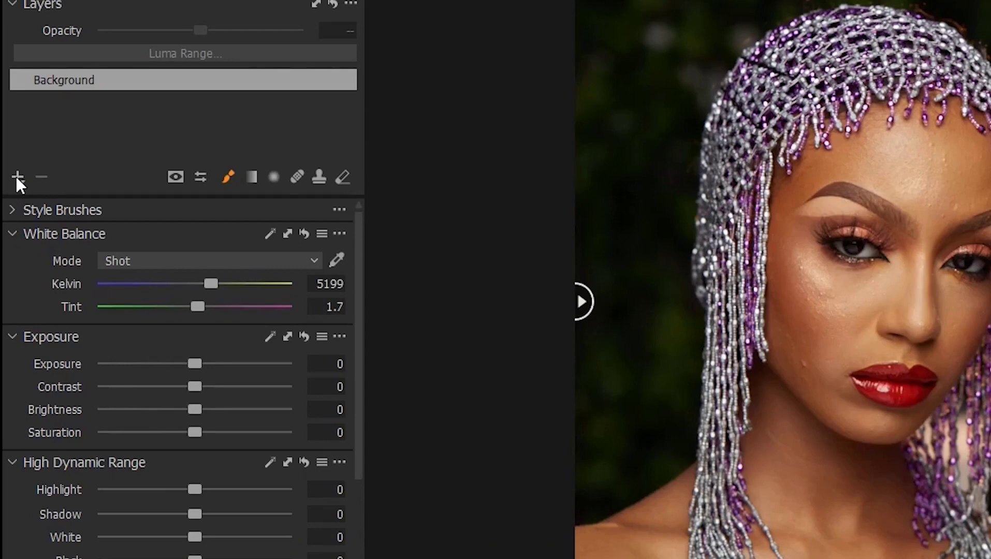
# Add and delete two test adjustment layers, then add one above Background named LIPS
pyautogui.click(17, 176)
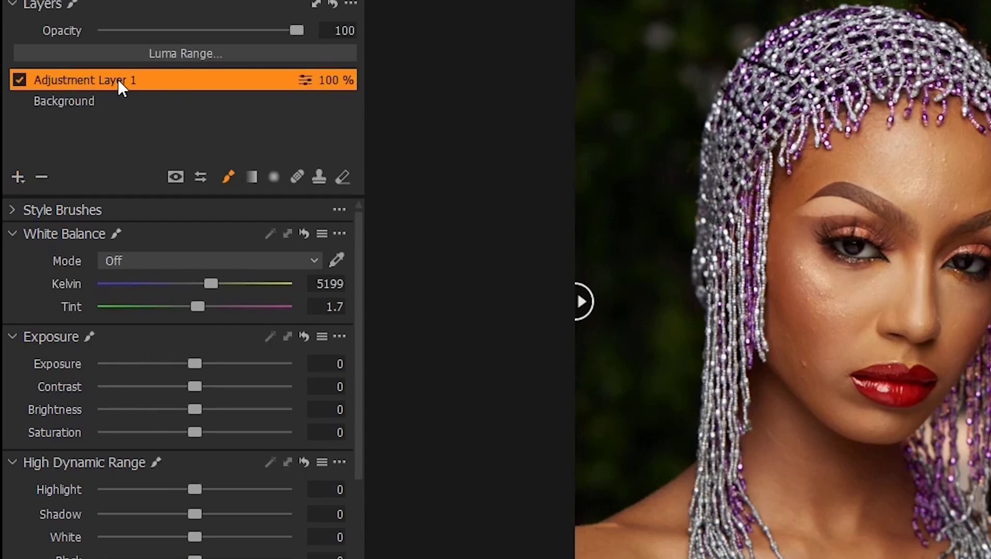
pyautogui.click(17, 177)
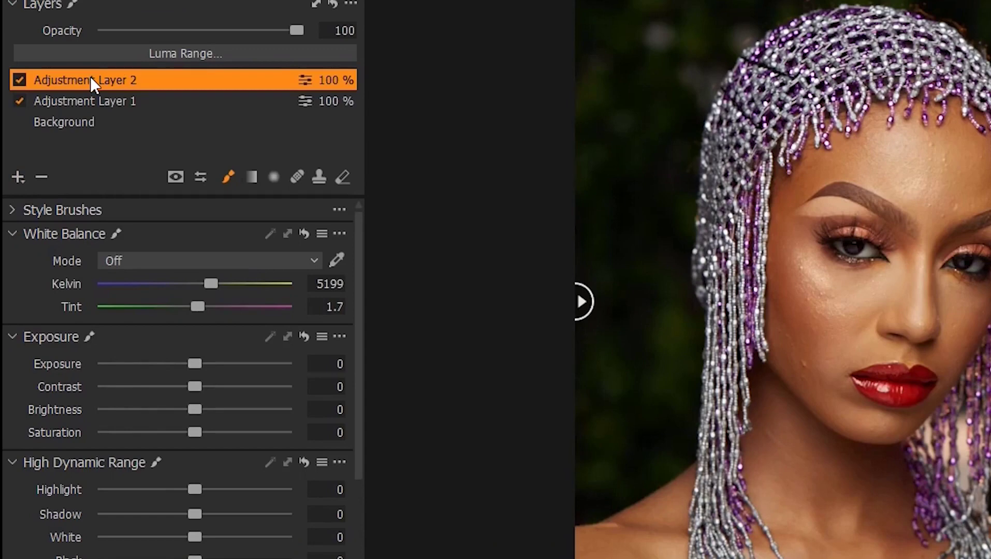
pyautogui.click(41, 178)
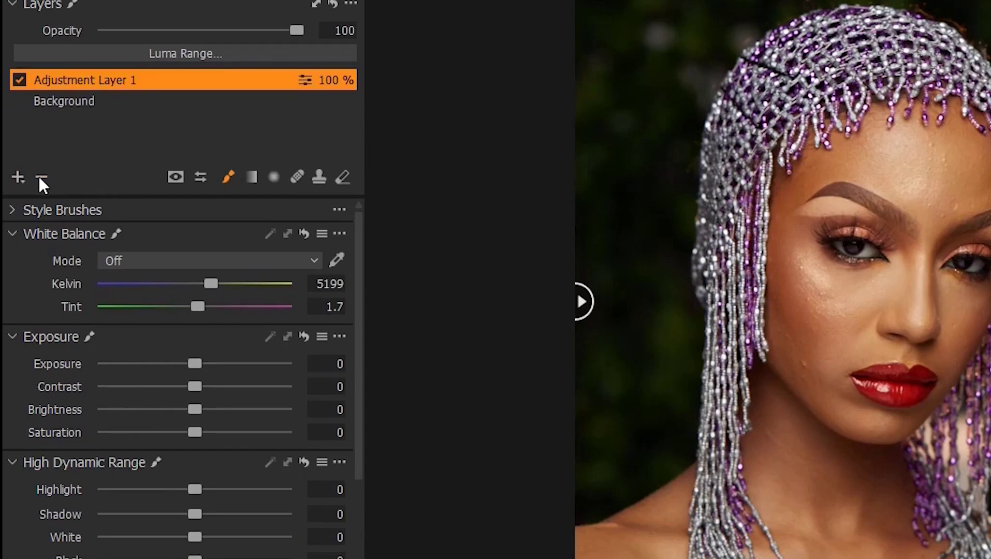
pyautogui.click(41, 177)
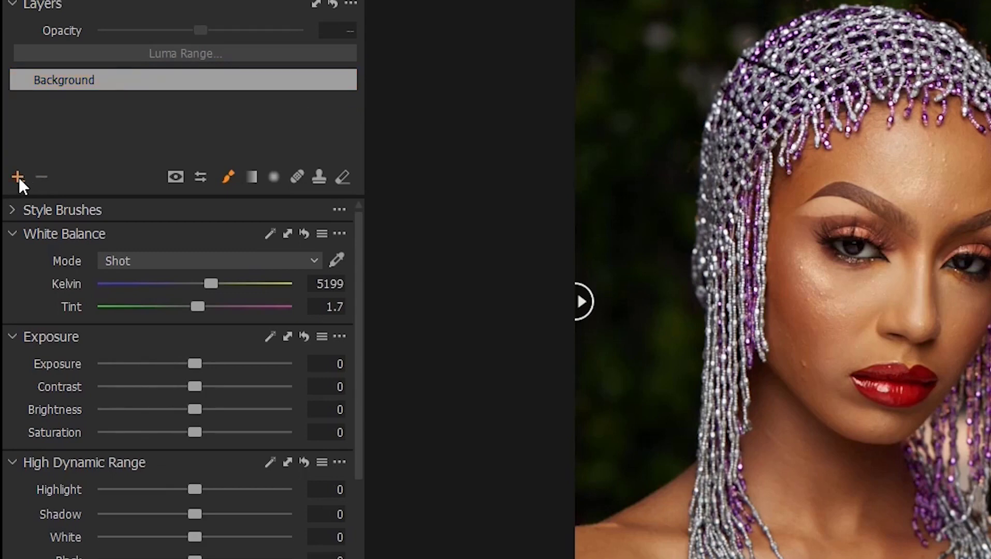
pyautogui.click(17, 178)
pyautogui.doubleClick(105, 79)
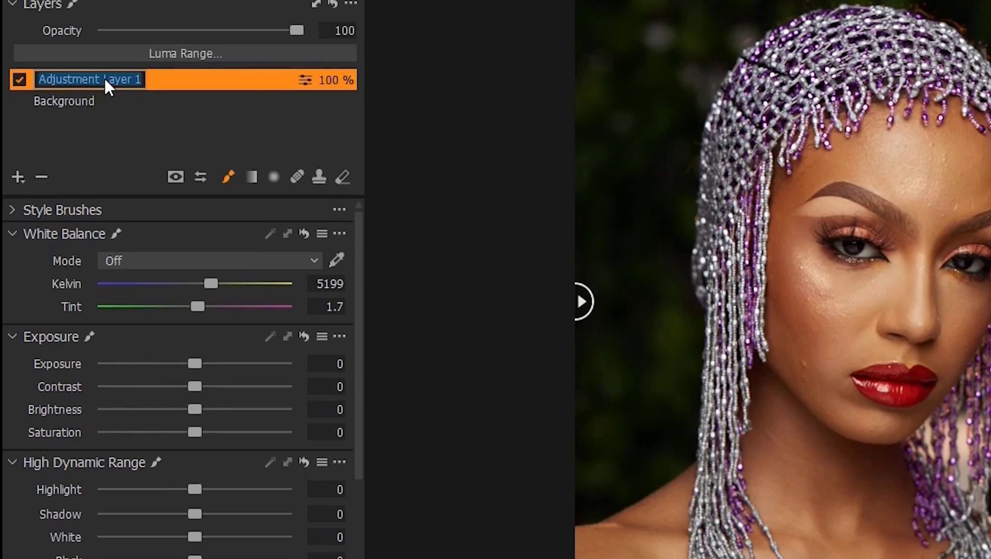
pyautogui.write('LIP')
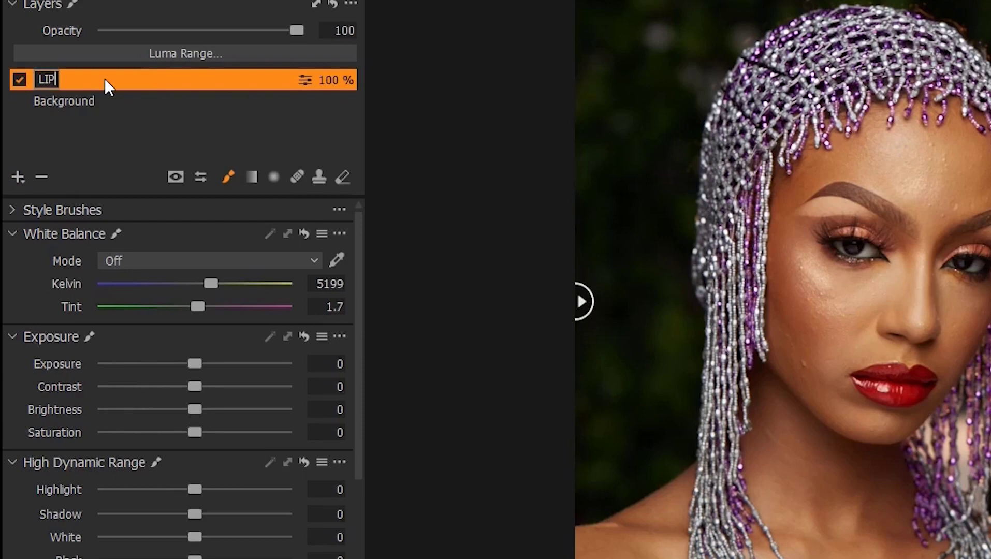
pyautogui.write('S')
# Confirm the LIPS name, then add a layer above LIPS named SKIN TONE
pyautogui.click(117, 107)
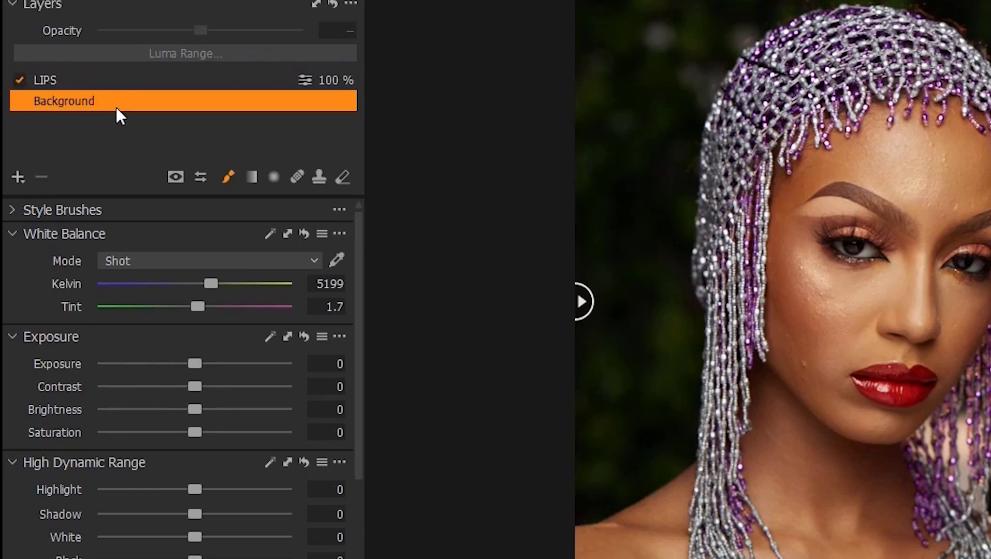
pyautogui.click(83, 79)
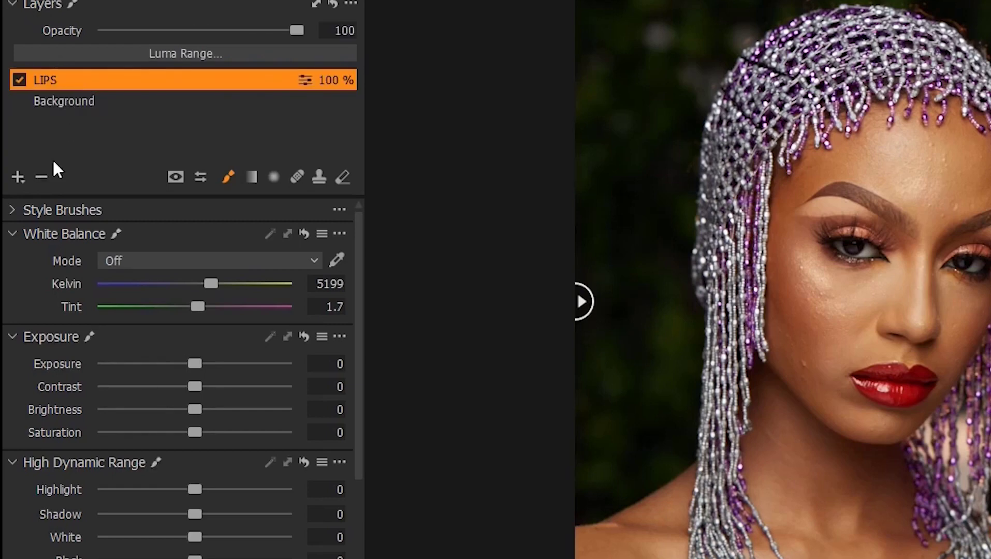
pyautogui.click(17, 177)
pyautogui.doubleClick(80, 74)
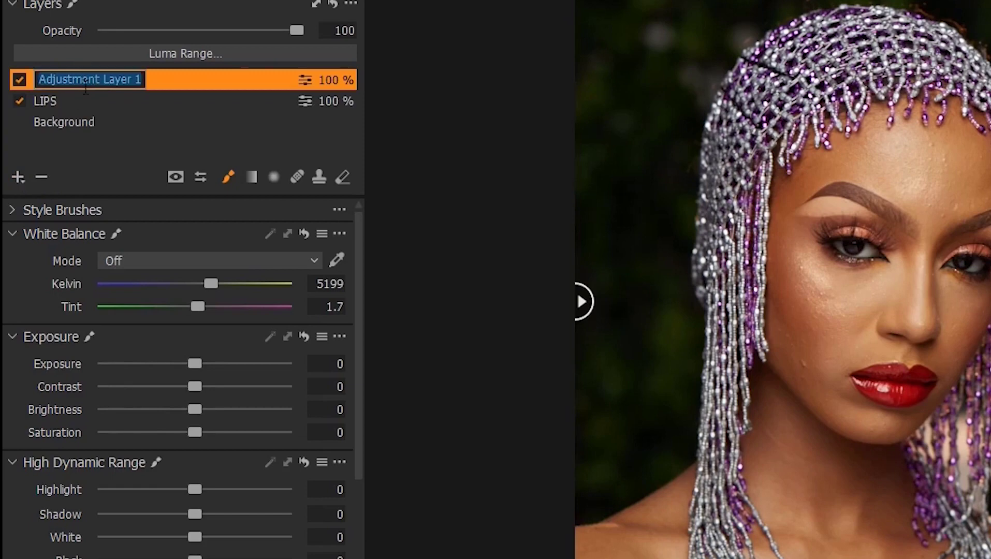
pyautogui.write('SKIN TONE')
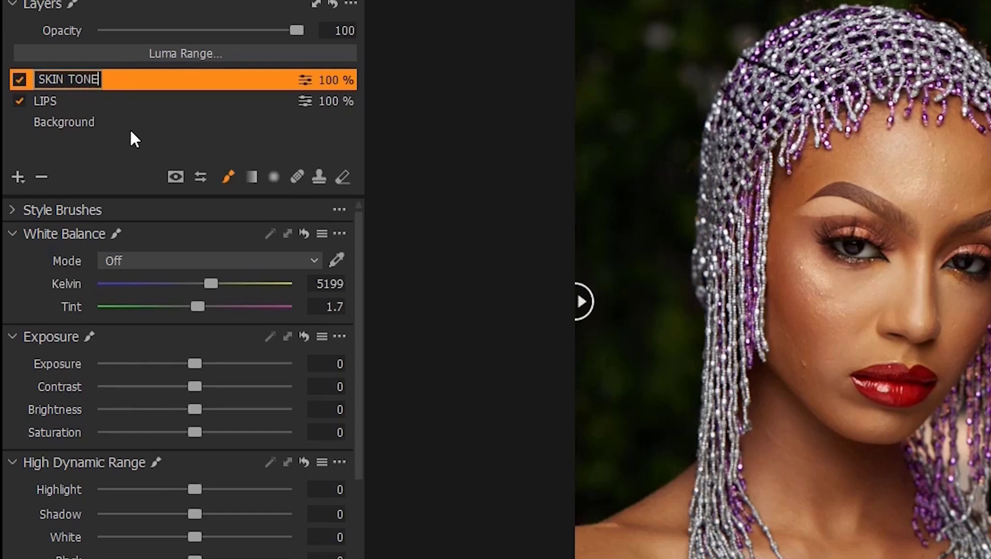
pyautogui.click(123, 130)
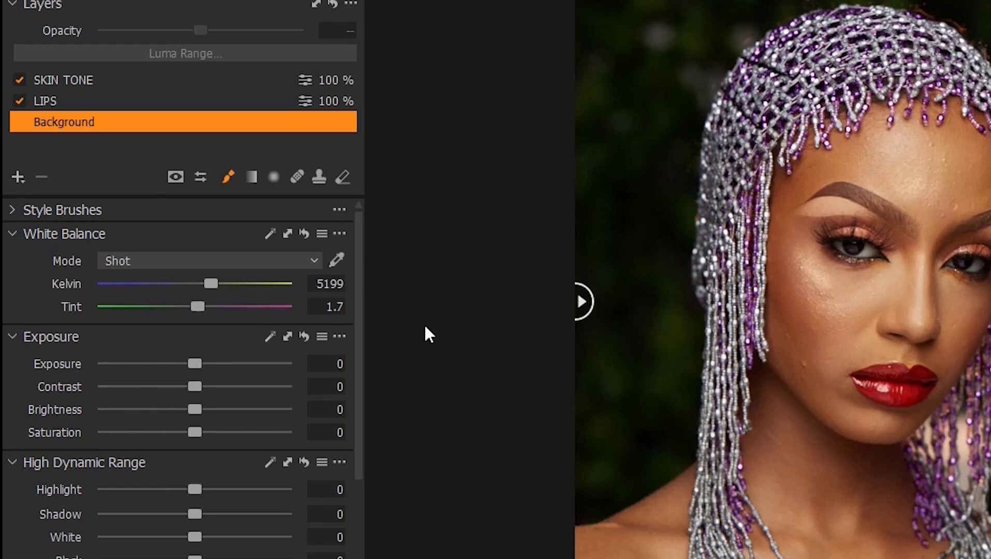
# Shrink the LIPS mask brush from 78 to 41 and paint along the lower lip edge
pyautogui.click(77, 100)
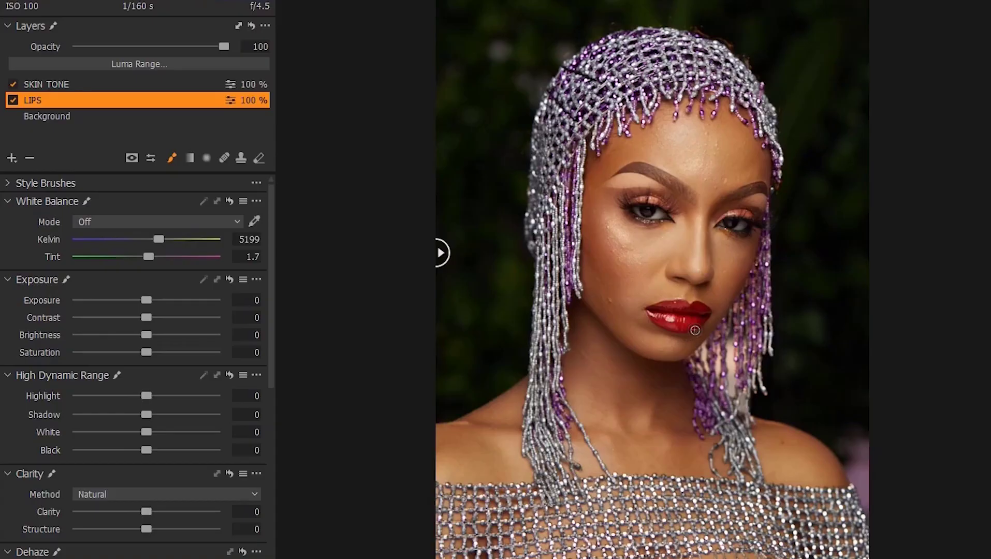
pyautogui.scroll(6, 694, 327)
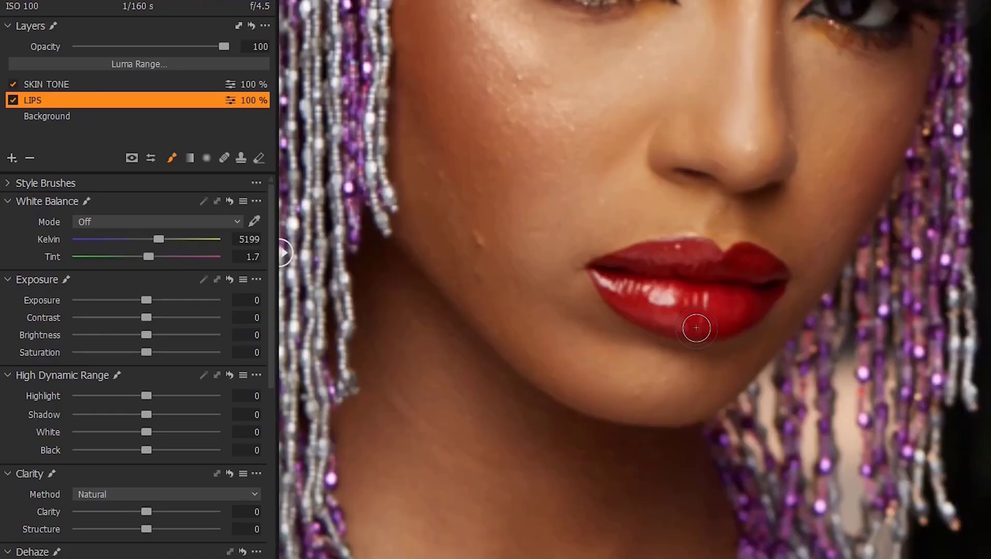
pyautogui.rightClick(423, 88)
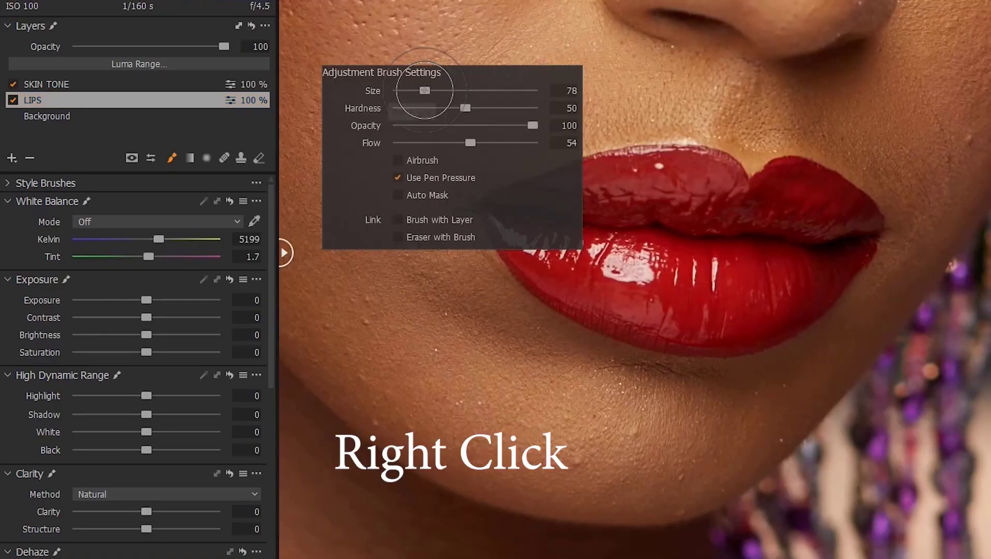
pyautogui.moveTo(423, 90); pyautogui.dragTo(418, 91)
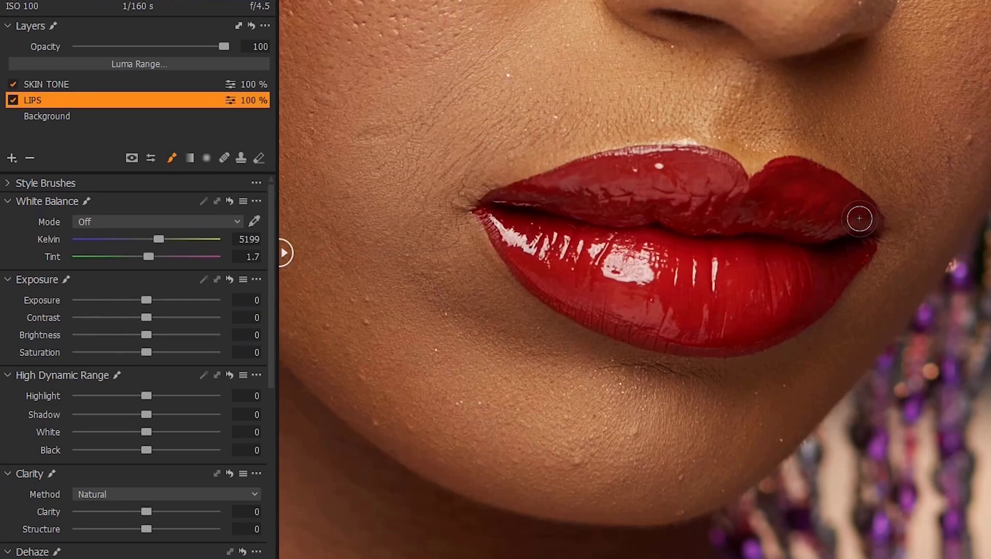
pyautogui.press('m')
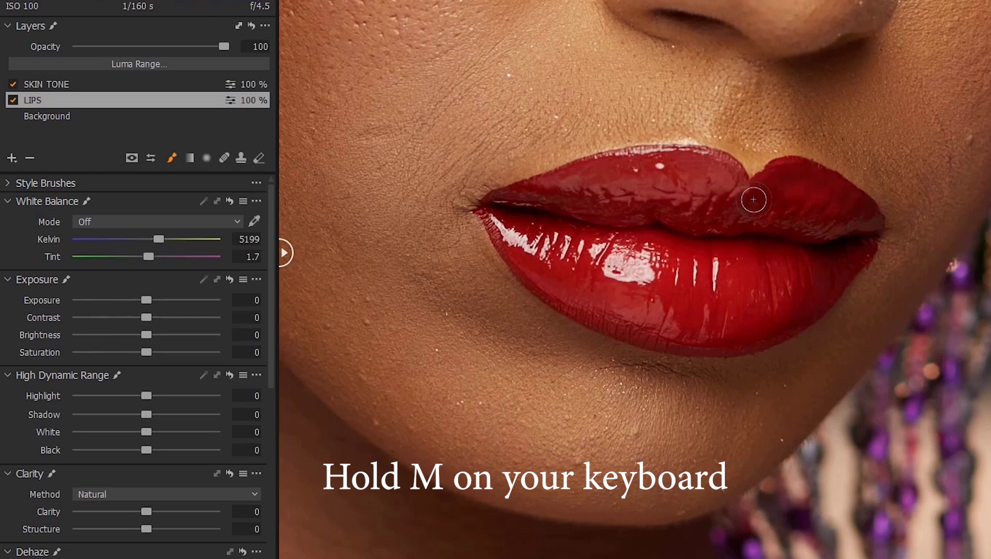
pyautogui.press('m')
pyautogui.press('m')
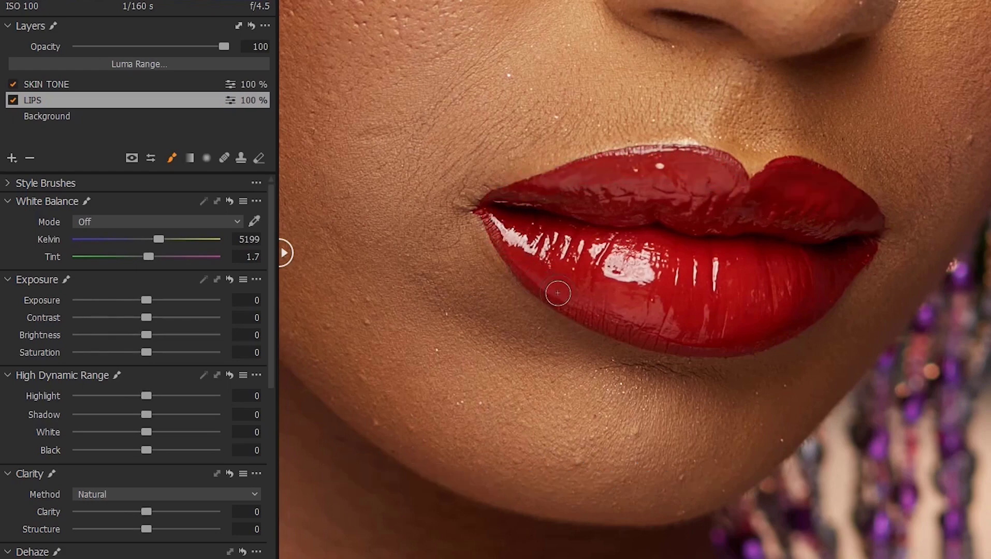
pyautogui.moveTo(622, 321)
pyautogui.mouseDown()
pyautogui.moveTo(754, 342)
pyautogui.moveTo(791, 327)
pyautogui.moveTo(867, 237)
pyautogui.moveTo(858, 206)
pyautogui.moveTo(790, 168)
pyautogui.moveTo(748, 188)
pyautogui.moveTo(723, 161)
pyautogui.moveTo(611, 148)
pyautogui.moveTo(498, 205)
pyautogui.moveTo(510, 258)
pyautogui.moveTo(550, 287)
pyautogui.moveTo(610, 320)
pyautogui.moveTo(670, 332)
pyautogui.moveTo(735, 338)
pyautogui.moveTo(802, 308)
pyautogui.moveTo(865, 236)
pyautogui.moveTo(824, 250)
pyautogui.mouseUp()
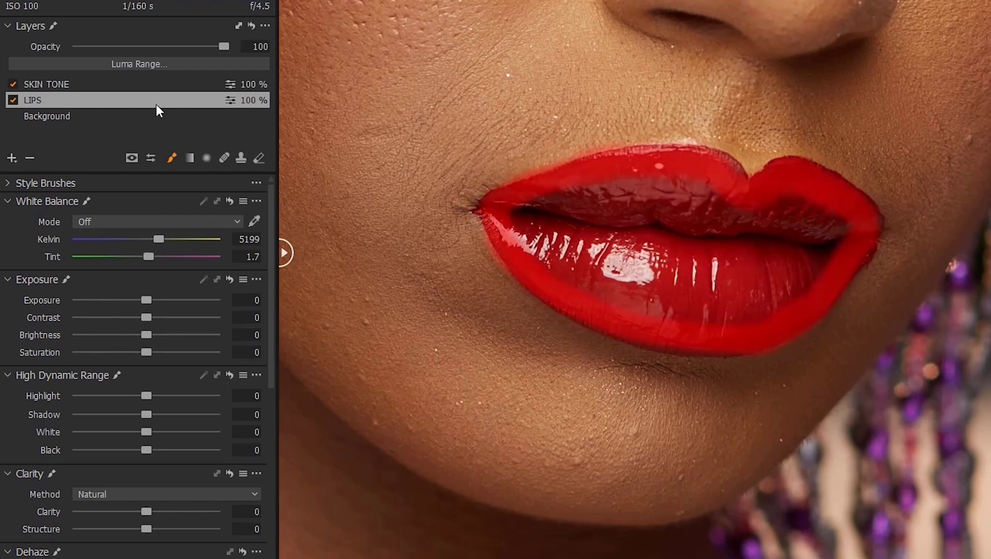
# Fill the LIPS mask and brush over the darker lip patches and the right lip corner
pyautogui.rightClick(57, 102)
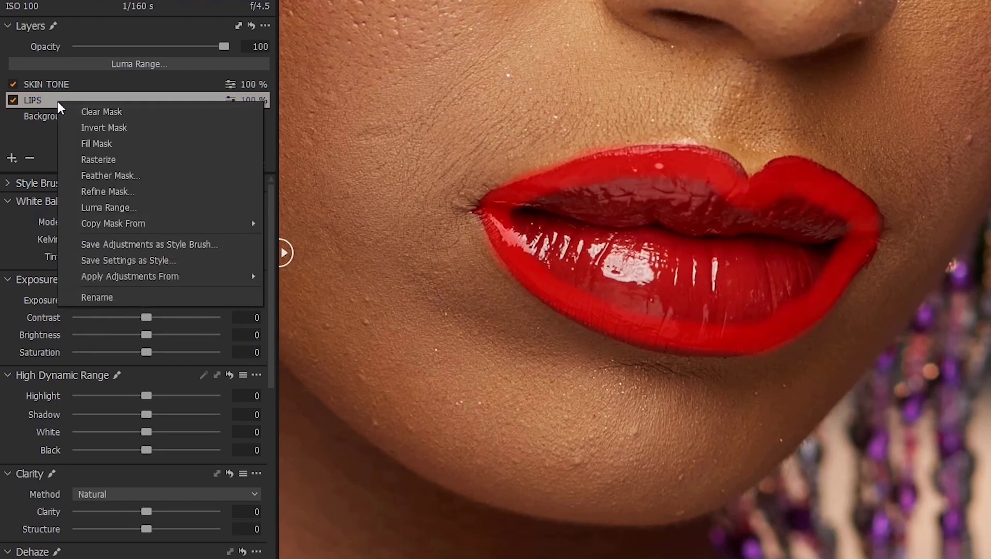
pyautogui.click(100, 148)
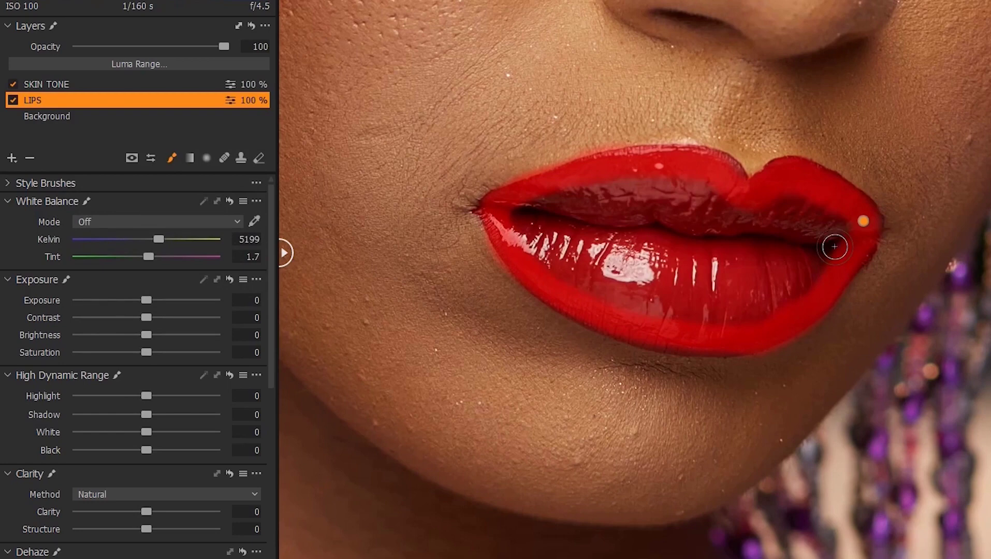
pyautogui.moveTo(773, 306)
pyautogui.mouseDown()
pyautogui.moveTo(660, 314)
pyautogui.moveTo(600, 298)
pyautogui.moveTo(522, 247)
pyautogui.moveTo(513, 218)
pyautogui.moveTo(611, 188)
pyautogui.moveTo(669, 182)
pyautogui.moveTo(740, 208)
pyautogui.moveTo(794, 203)
pyautogui.moveTo(838, 222)
pyautogui.moveTo(821, 273)
pyautogui.moveTo(654, 301)
pyautogui.moveTo(567, 286)
pyautogui.moveTo(513, 244)
pyautogui.moveTo(545, 219)
pyautogui.moveTo(675, 197)
pyautogui.moveTo(826, 223)
pyautogui.moveTo(810, 243)
pyautogui.moveTo(718, 286)
pyautogui.moveTo(606, 287)
pyautogui.moveTo(545, 243)
pyautogui.moveTo(602, 256)
pyautogui.moveTo(778, 248)
pyautogui.moveTo(801, 236)
pyautogui.moveTo(601, 227)
pyautogui.moveTo(766, 224)
pyautogui.moveTo(650, 208)
pyautogui.moveTo(795, 238)
pyautogui.moveTo(706, 241)
pyautogui.moveTo(785, 268)
pyautogui.moveTo(811, 260)
pyautogui.moveTo(831, 239)
pyautogui.moveTo(775, 304)
pyautogui.mouseUp()
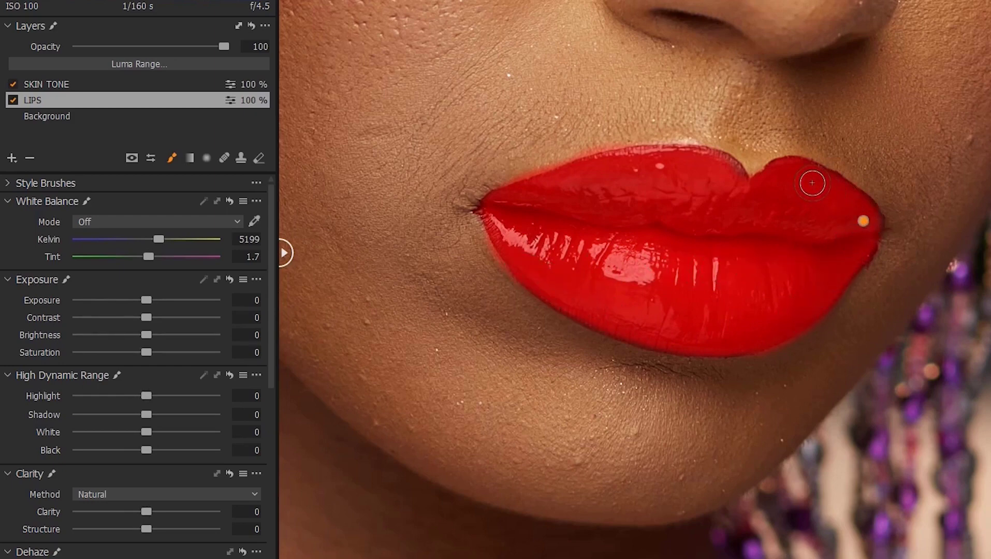
pyautogui.moveTo(824, 182)
pyautogui.mouseDown()
pyautogui.moveTo(872, 215)
pyautogui.moveTo(877, 232)
pyautogui.moveTo(809, 306)
pyautogui.moveTo(717, 330)
pyautogui.moveTo(744, 337)
pyautogui.moveTo(717, 342)
pyautogui.mouseUp()
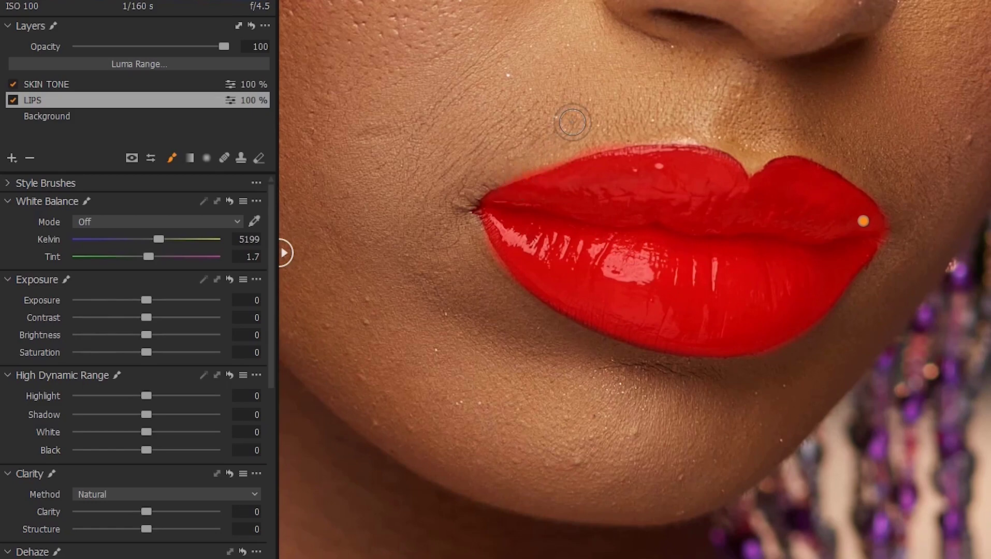
pyautogui.moveTo(570, 116)
pyautogui.mouseDown()
pyautogui.moveTo(509, 159)
pyautogui.moveTo(538, 152)
pyautogui.mouseUp()
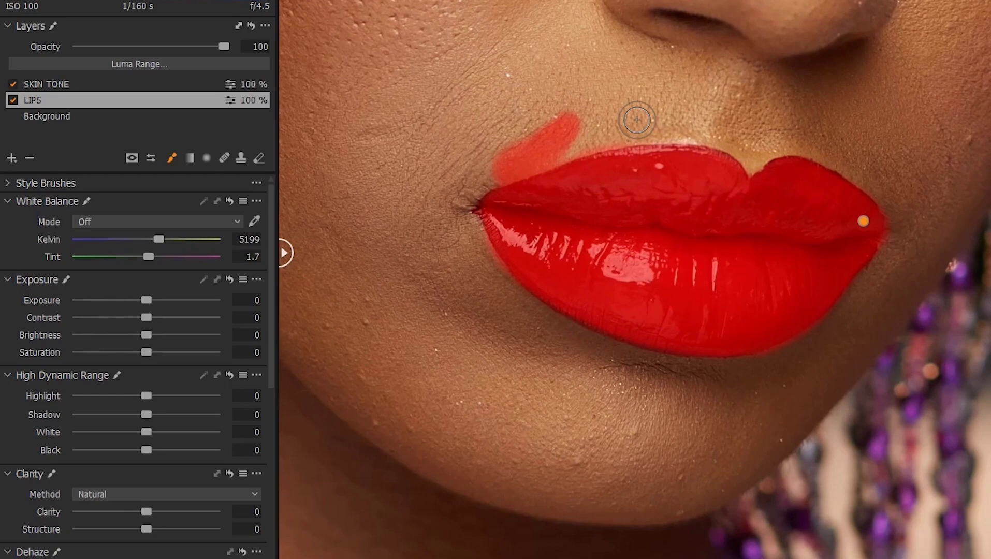
# Shrink the Erase Mask tool and erase the stray mask above the left lip corner
pyautogui.press('e')
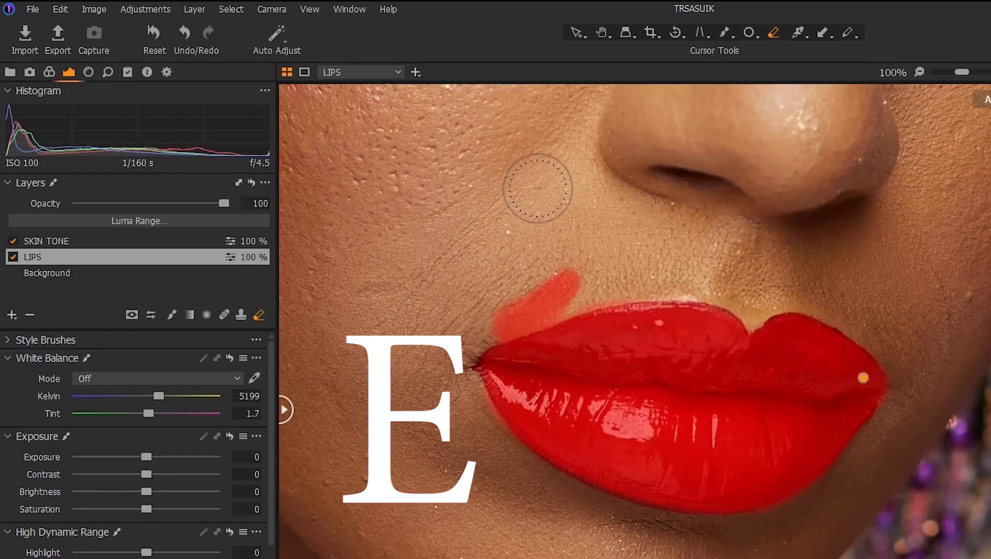
pyautogui.rightClick(487, 227)
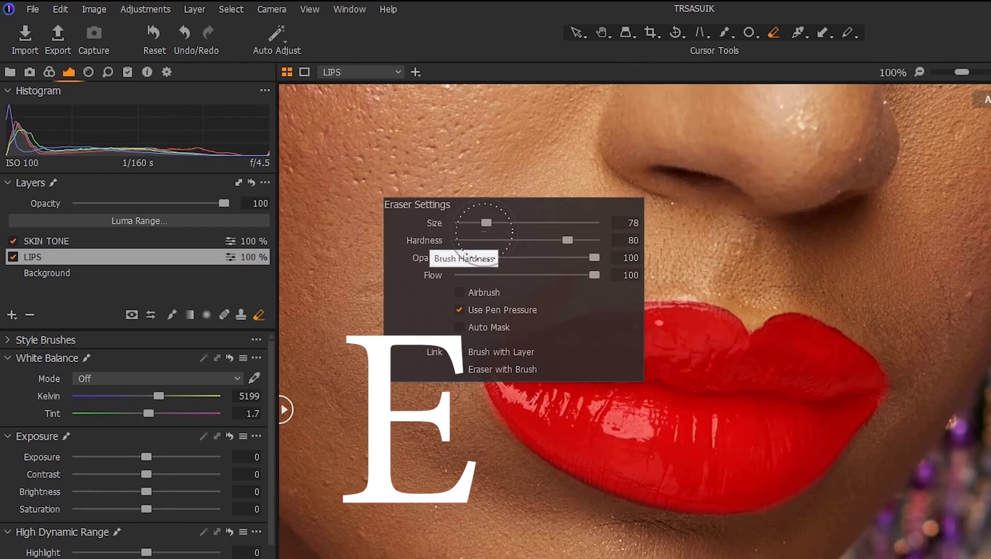
pyautogui.moveTo(486, 223); pyautogui.dragTo(477, 223)
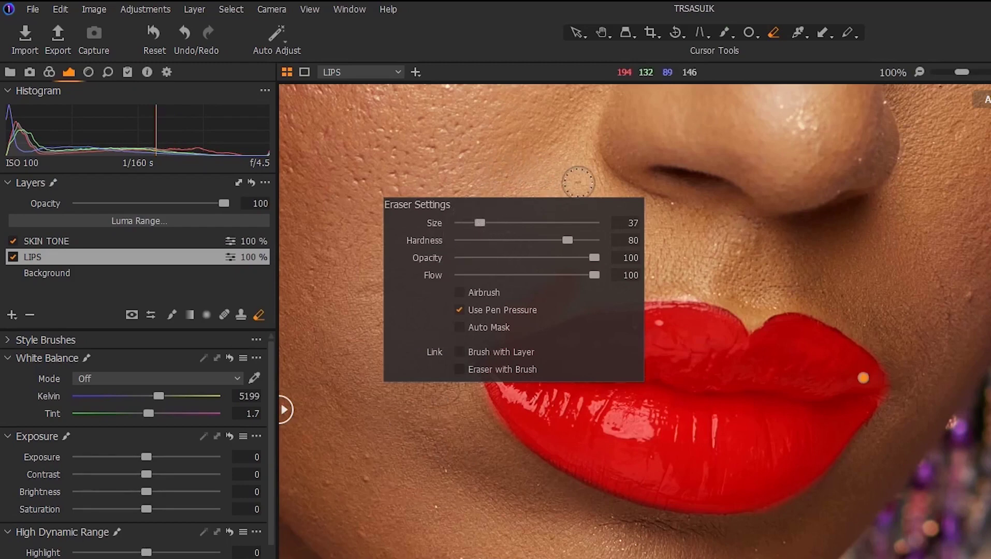
pyautogui.moveTo(497, 332)
pyautogui.mouseDown()
pyautogui.moveTo(572, 279)
pyautogui.moveTo(488, 316)
pyautogui.mouseUp()
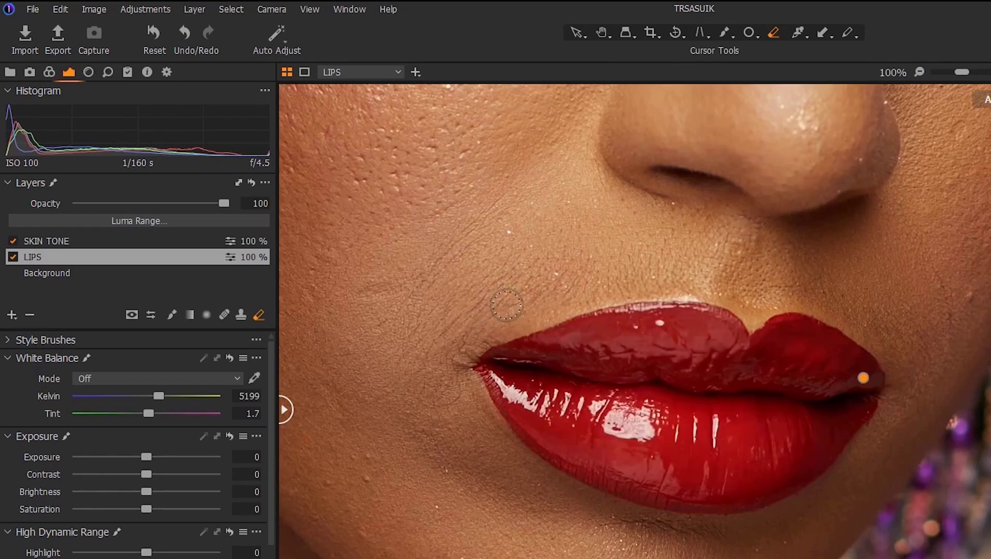
pyautogui.moveTo(567, 284)
pyautogui.mouseDown()
pyautogui.moveTo(517, 310)
pyautogui.moveTo(564, 297)
pyautogui.moveTo(496, 320)
pyautogui.moveTo(567, 303)
pyautogui.moveTo(511, 321)
pyautogui.moveTo(520, 319)
pyautogui.mouseUp()
pyautogui.press('b')
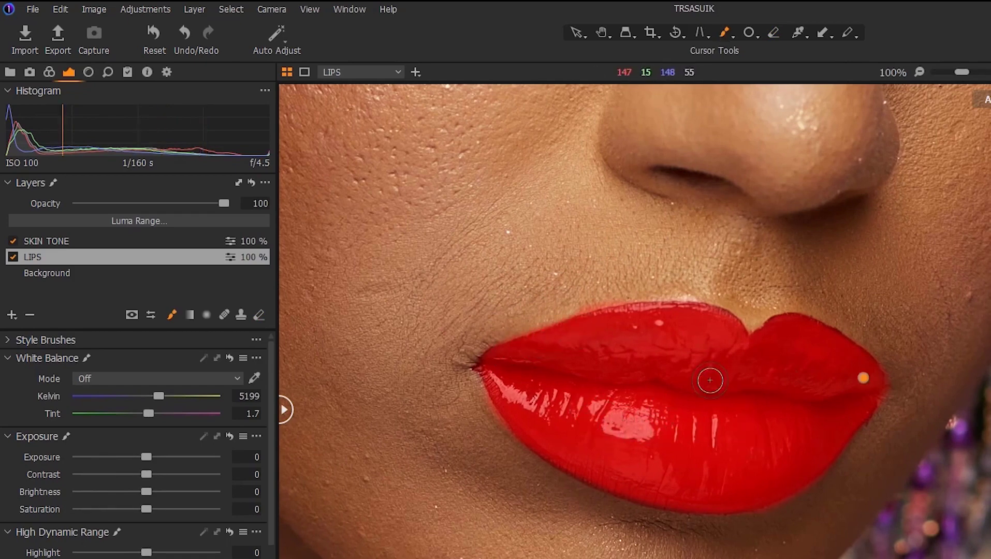
# Zoom out to 33% and toggle the mask overlay to check lip coverage
pyautogui.scroll(-3, 799, 388)
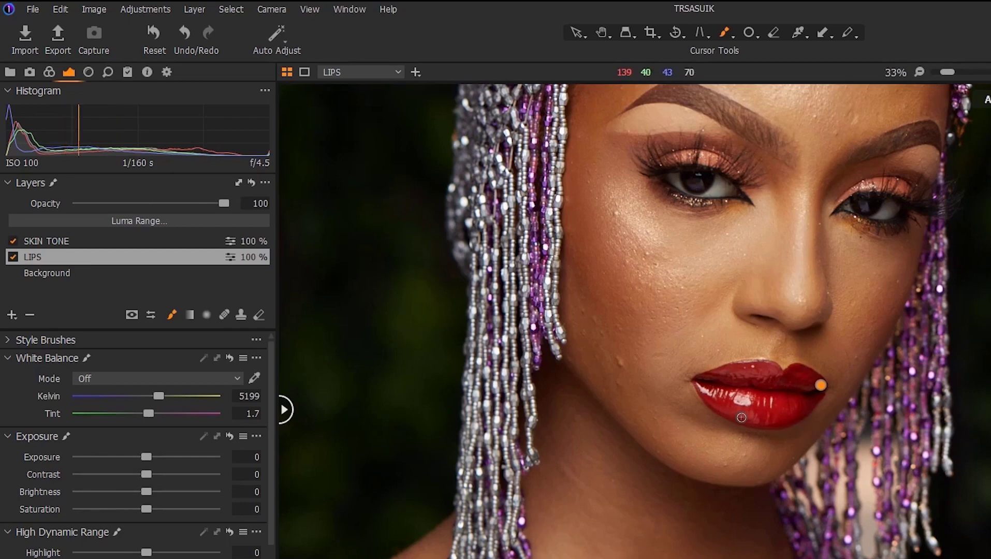
pyautogui.press('m')
pyautogui.press('m')
pyautogui.press('m')
pyautogui.press('m')
pyautogui.press('m')
pyautogui.press('m')
pyautogui.press('m')
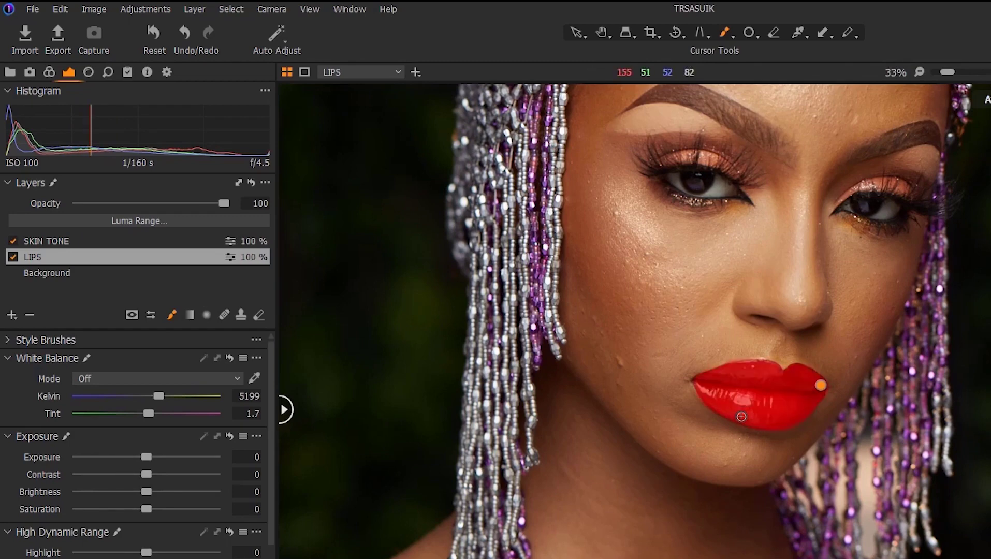
pyautogui.press('m')
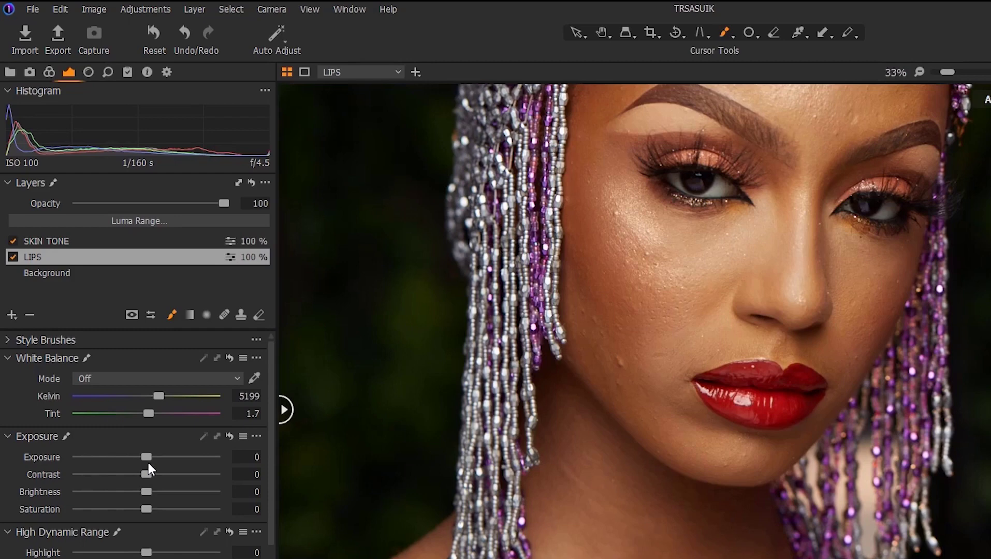
# Try and undo an exposure change, then settle the LIPS layer Saturation at -32
pyautogui.moveTo(146, 457)
pyautogui.mouseDown()
pyautogui.moveTo(68, 456)
pyautogui.moveTo(154, 458)
pyautogui.mouseUp()
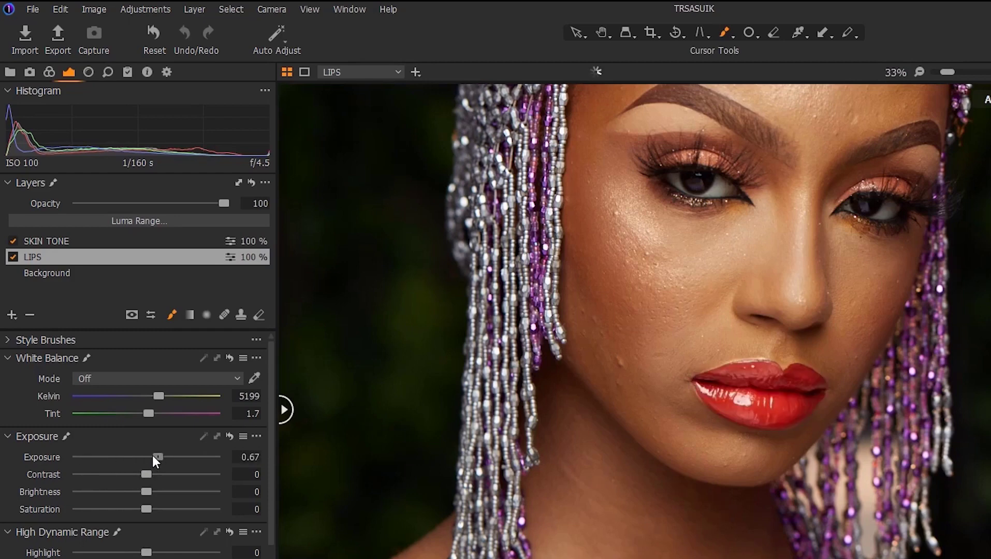
pyautogui.hotkey('ctrl', 'z')
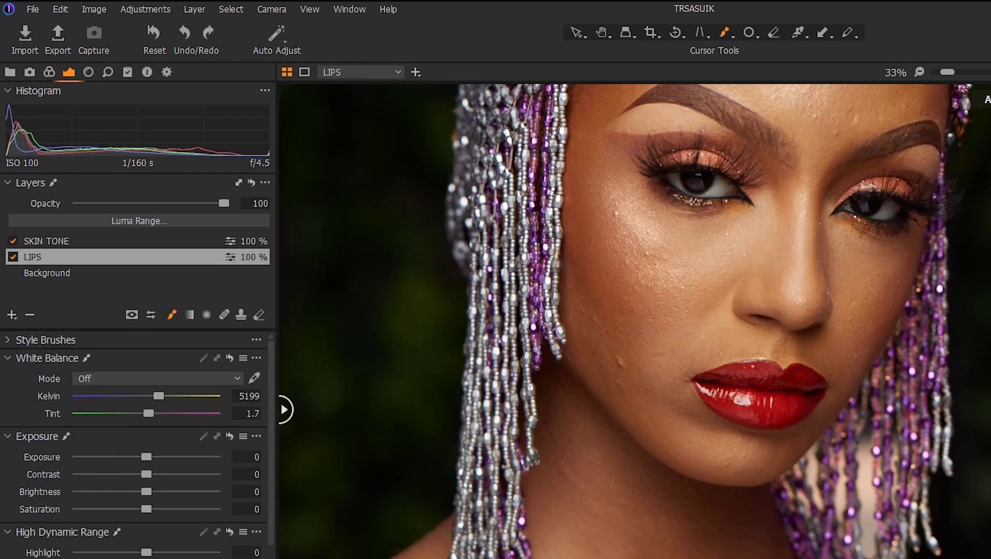
pyautogui.moveTo(145, 508); pyautogui.dragTo(123, 509)
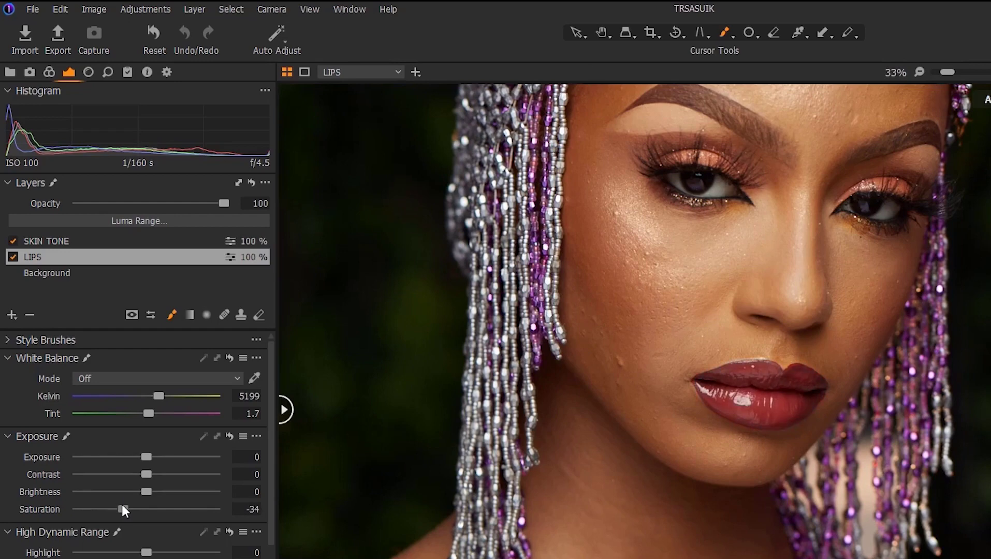
pyautogui.moveTo(123, 509); pyautogui.dragTo(228, 519)
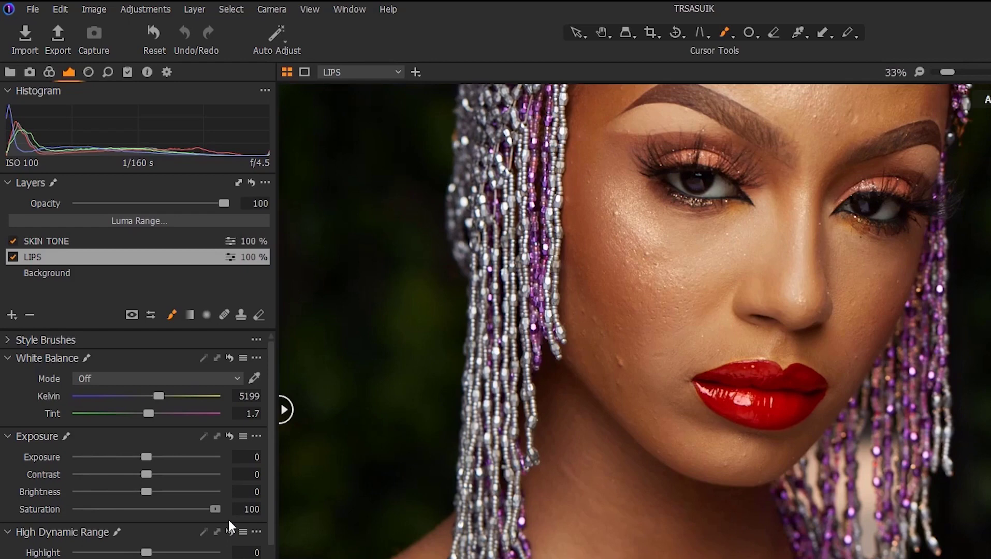
pyautogui.moveTo(228, 519); pyautogui.dragTo(122, 524)
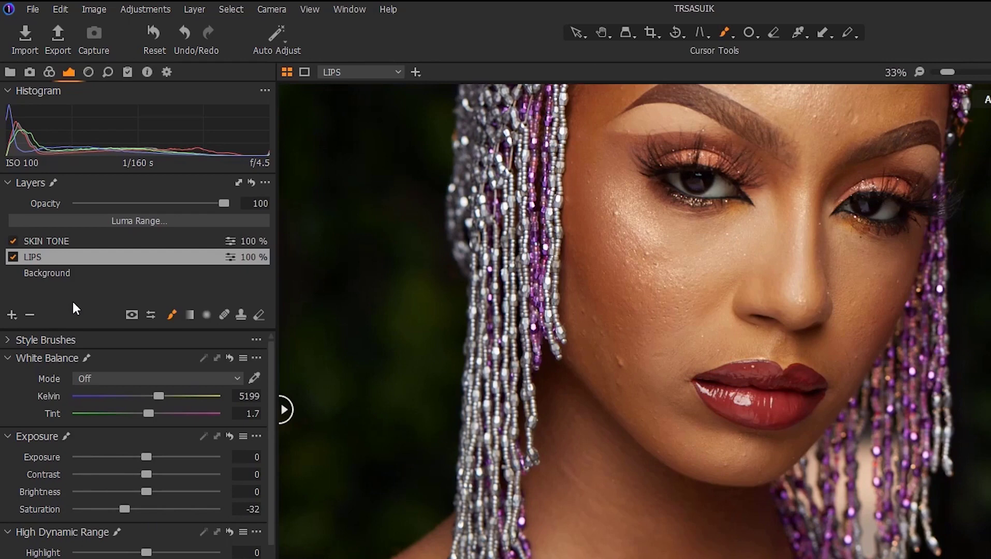
# Select the SKIN TONE layer in the Layers tool
pyautogui.click(54, 243)
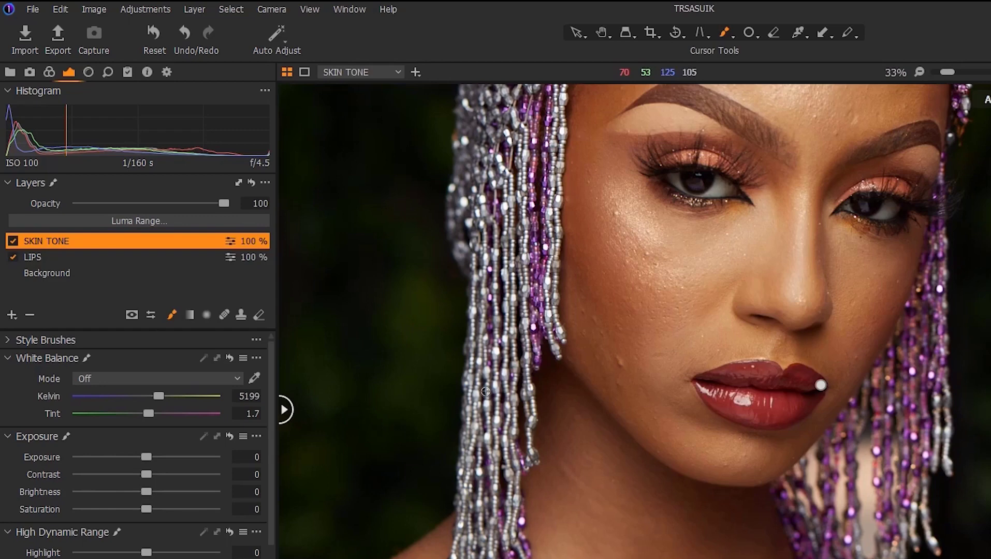